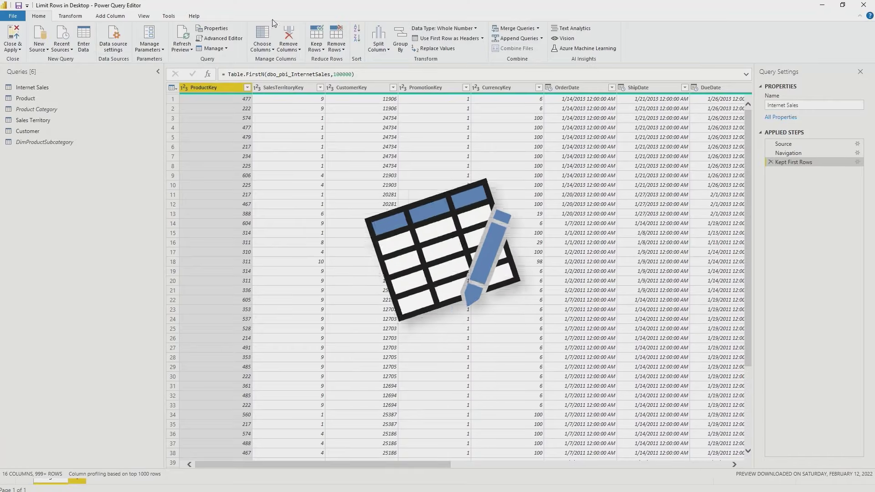
Select only the Internet Sales query in the queries list
{"action": "left_click", "coordinate": [59, 88]}
{"action": "left_click", "coordinate": [59, 142], "text": "shift"}
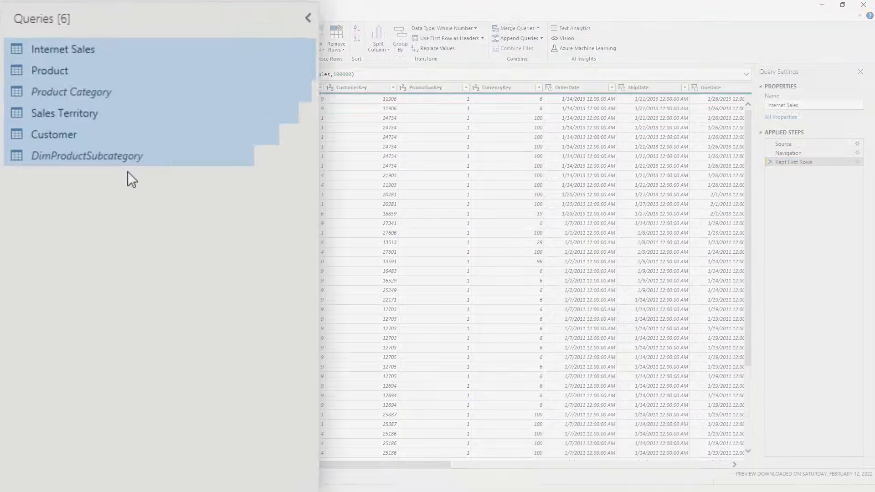
{"action": "left_click", "coordinate": [98, 43]}
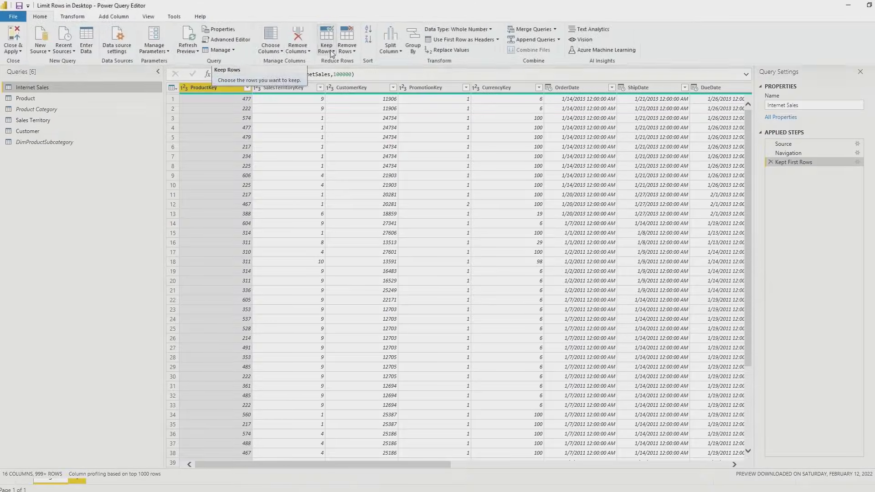
Keep only the top 100000 rows of Internet Sales
{"action": "left_click", "coordinate": [322, 50]}
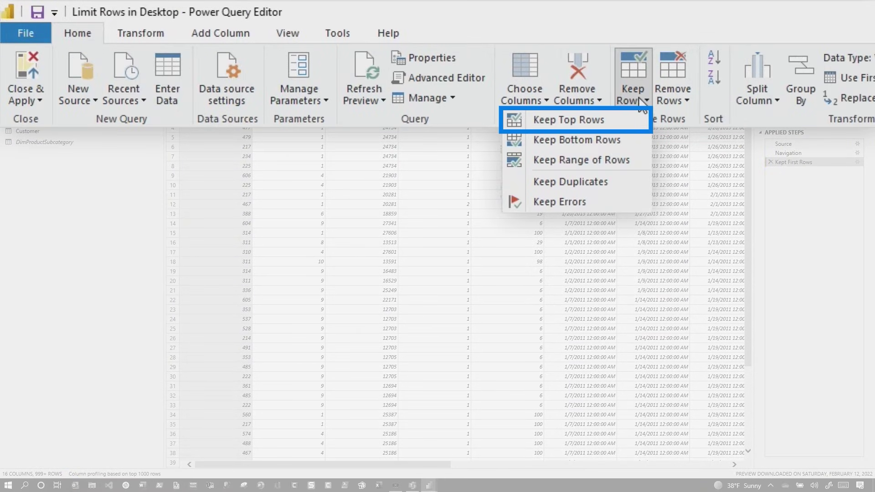
{"action": "left_click", "coordinate": [606, 121]}
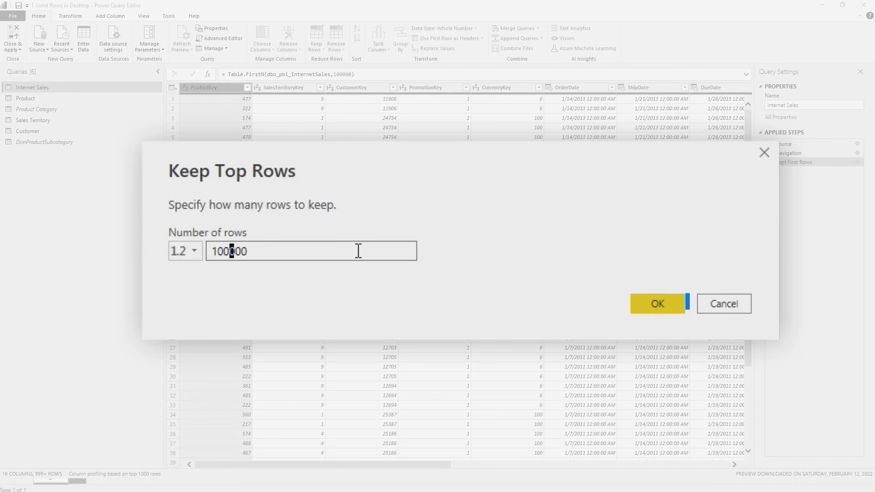
{"action": "left_click", "coordinate": [656, 305]}
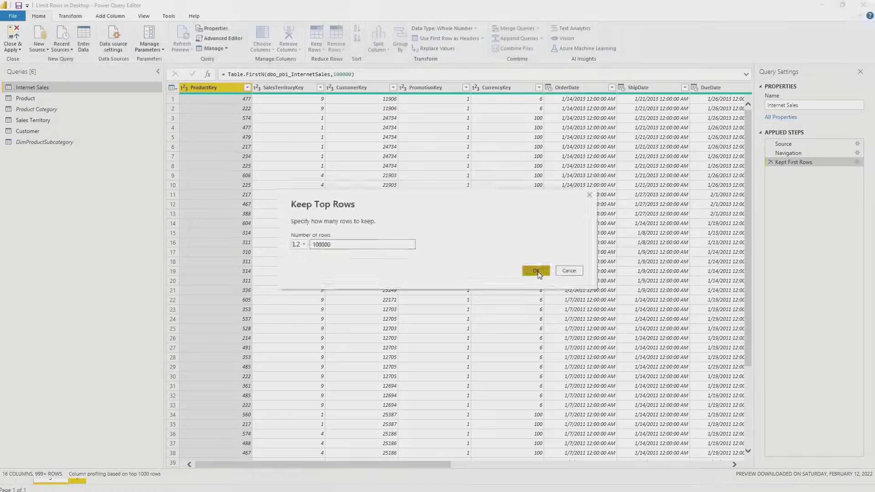
{"action": "left_click", "coordinate": [148, 49]}
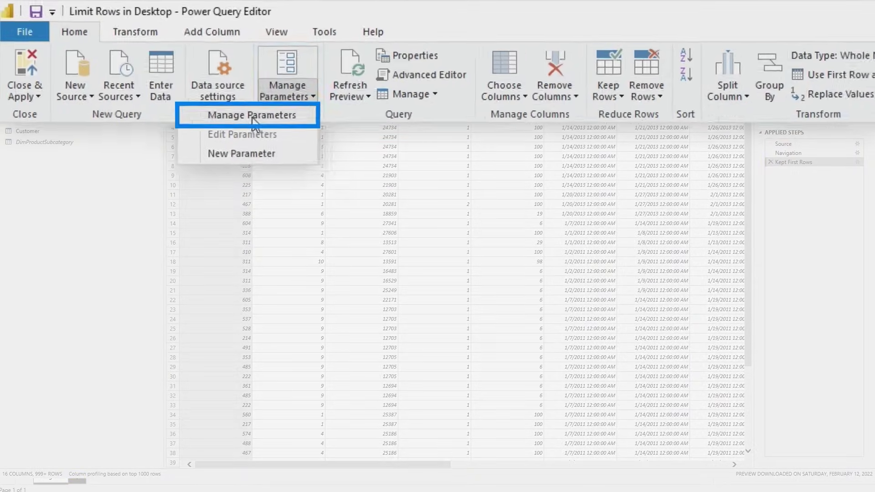
Add a new Text parameter 'AllOrSmall' with current value A, then select Internet Sales
{"action": "left_click", "coordinate": [245, 112]}
{"action": "left_click", "coordinate": [400, 117]}
{"action": "type", "text": "AllOrSmall"}
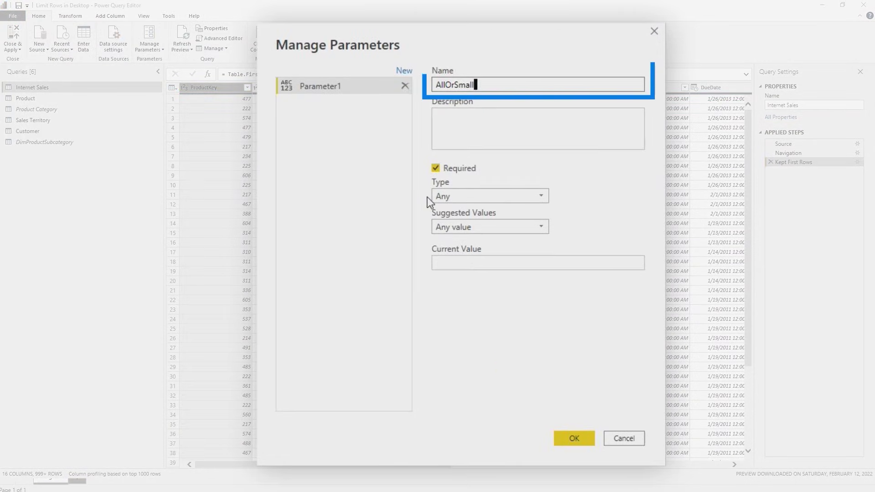
{"action": "left_click", "coordinate": [452, 253]}
{"action": "type", "text": "A"}
{"action": "left_click", "coordinate": [458, 197]}
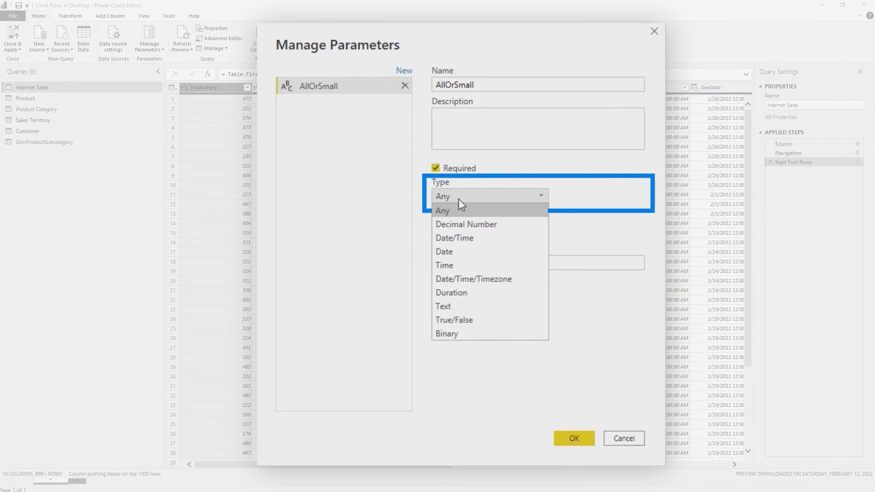
{"action": "left_click", "coordinate": [454, 307]}
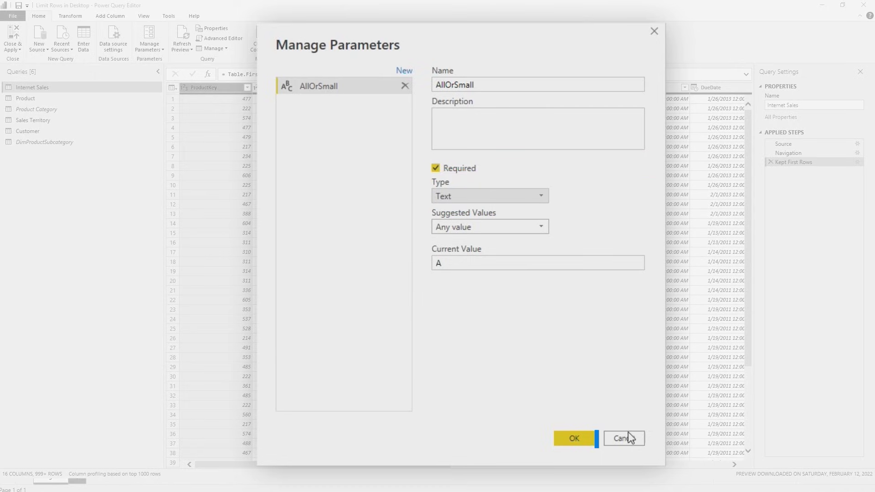
{"action": "left_click", "coordinate": [572, 440]}
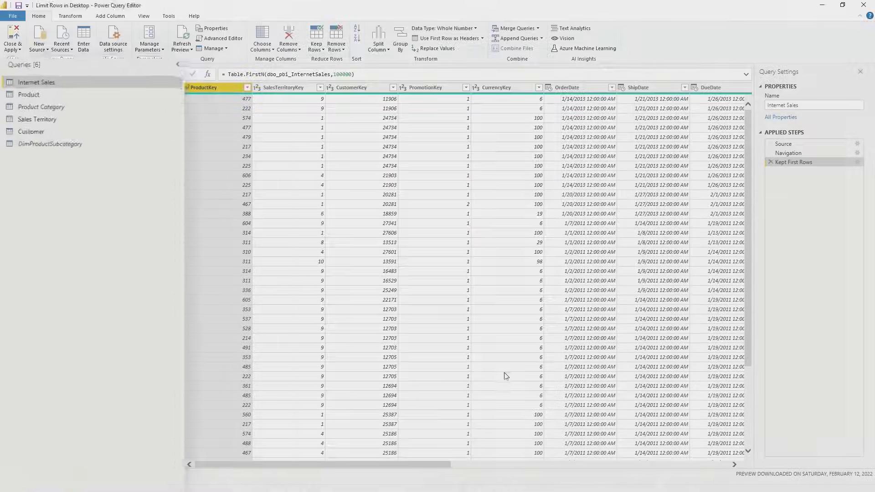
{"action": "left_click", "coordinate": [60, 60]}
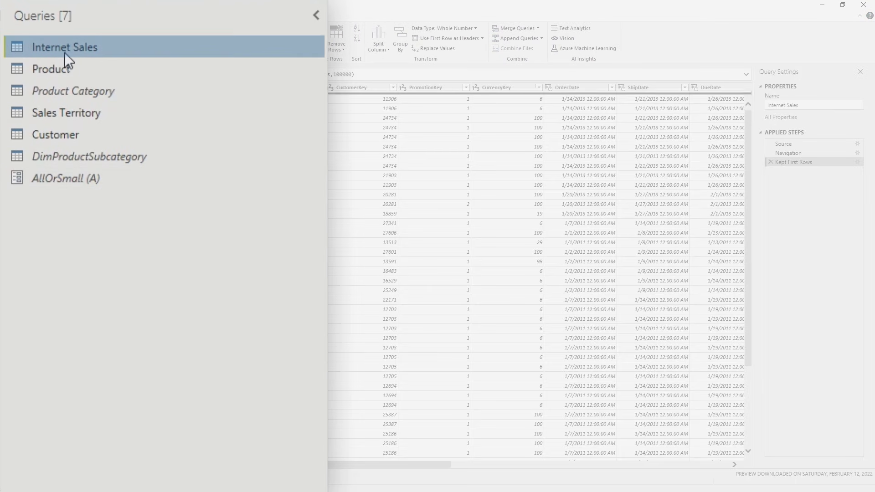
{"action": "right_click", "coordinate": [59, 60]}
In the Advanced Editor, add 'RowsToReturn = if AllOrSmall = "A" then dbo_pbi_InternetSales else' and output RowsToReturn
{"action": "left_click", "coordinate": [122, 354]}
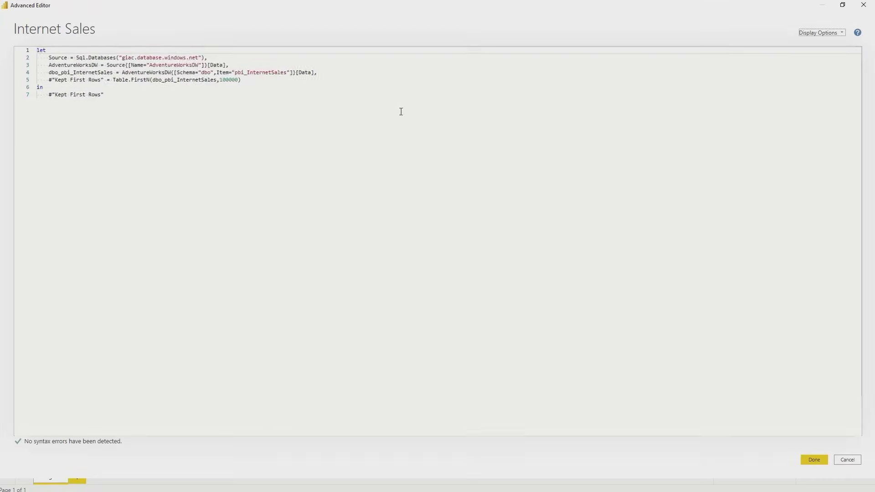
{"action": "scroll", "coordinate": [398, 109], "scroll_direction": "up", "scroll_amount": 2, "text": "ctrl"}
{"action": "left_click", "coordinate": [494, 117]}
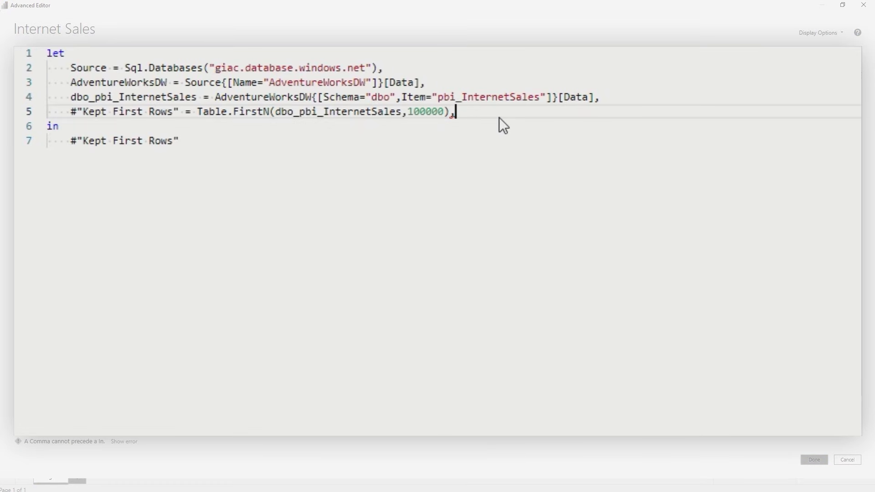
{"action": "type", "text": ","}
{"action": "key", "text": "Return"}
{"action": "type", "text": "RowsTo"}
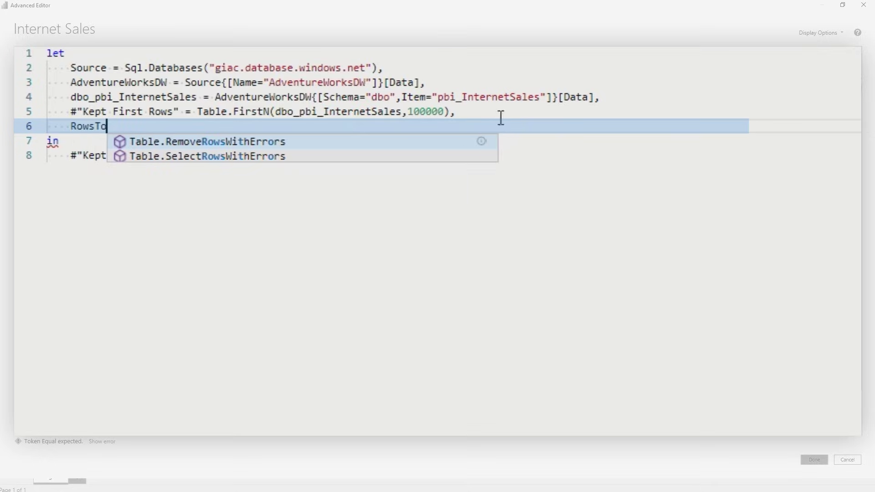
{"action": "type", "text": "Return = if"}
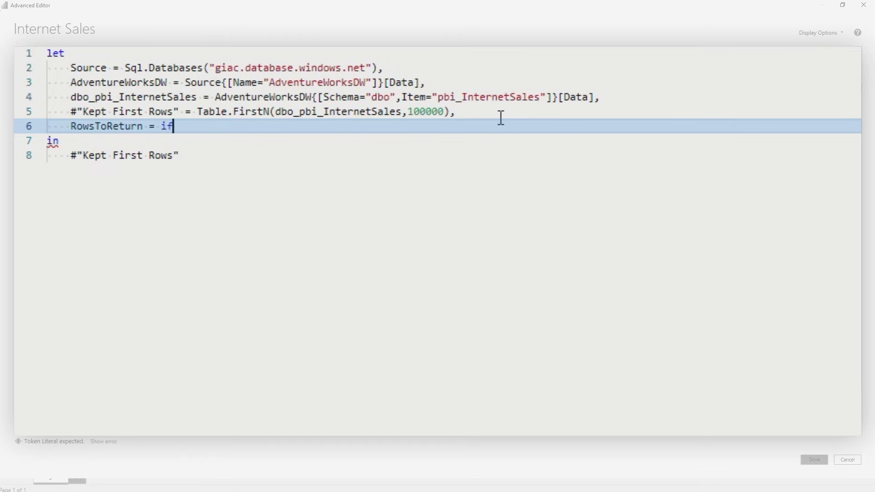
{"action": "type", "text": " AllOrSmall"}
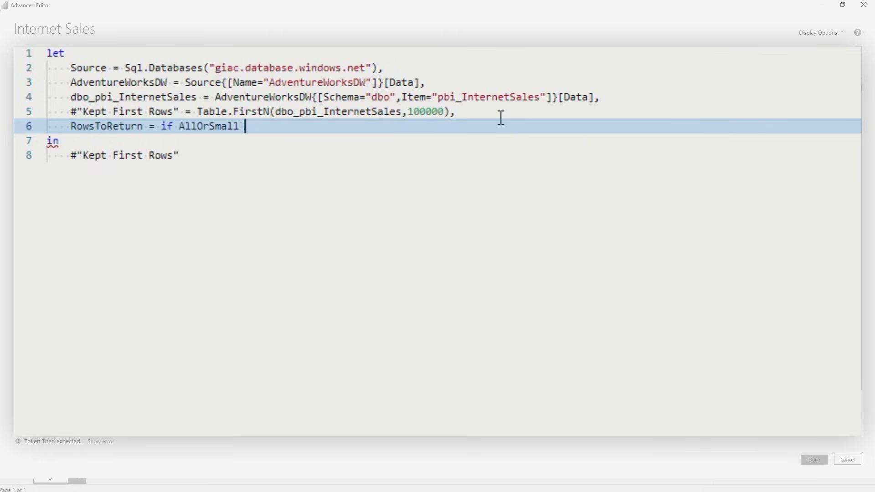
{"action": "type", "text": " = \"A\" then dbo_pbi_InternetSales else #\"Kept First Rows"}
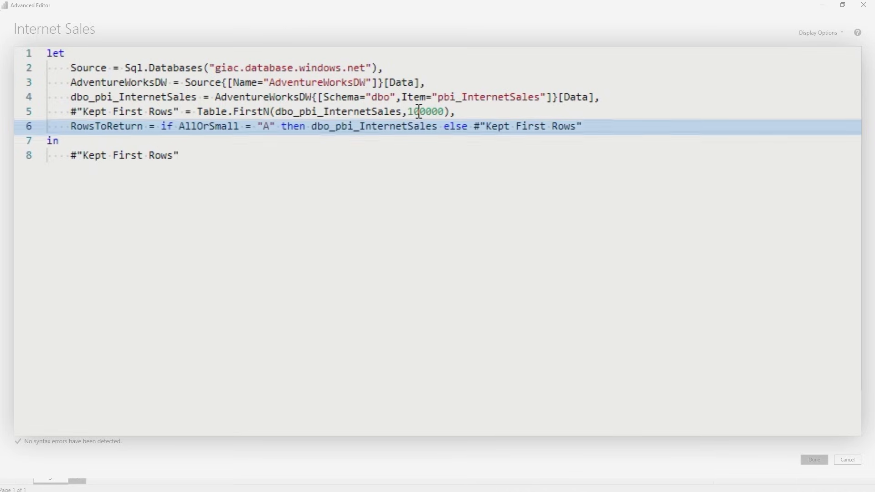
{"action": "key", "text": "Down"}
{"action": "key", "text": "Down"}
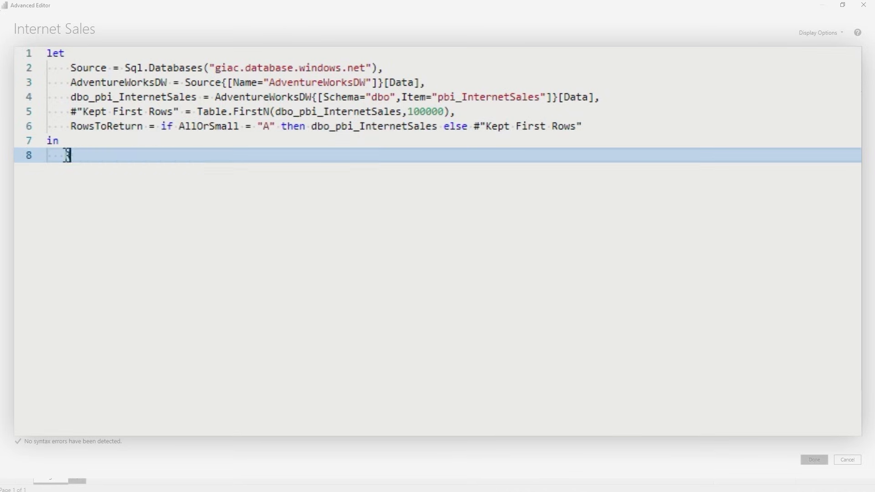
{"action": "type", "text": "RowsToReturn"}
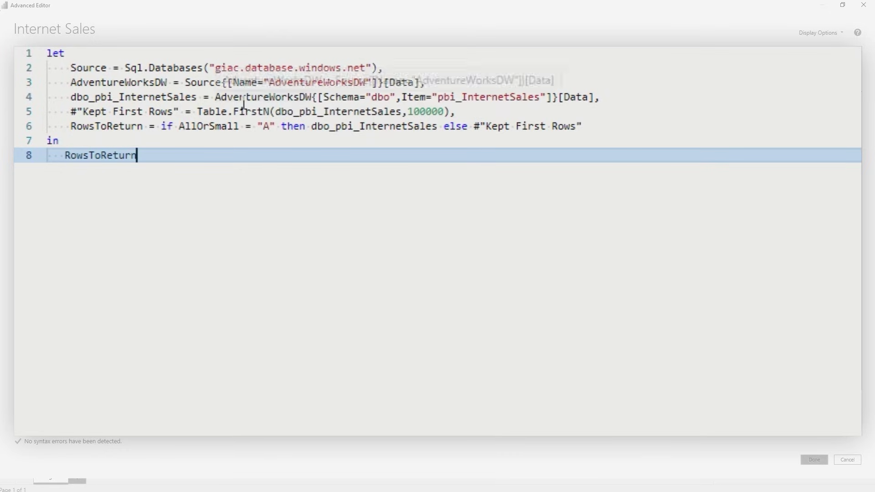
{"action": "key", "text": "Up"}
{"action": "key", "text": "Up"}
{"action": "key", "text": "Up"}
{"action": "key", "text": "Up"}
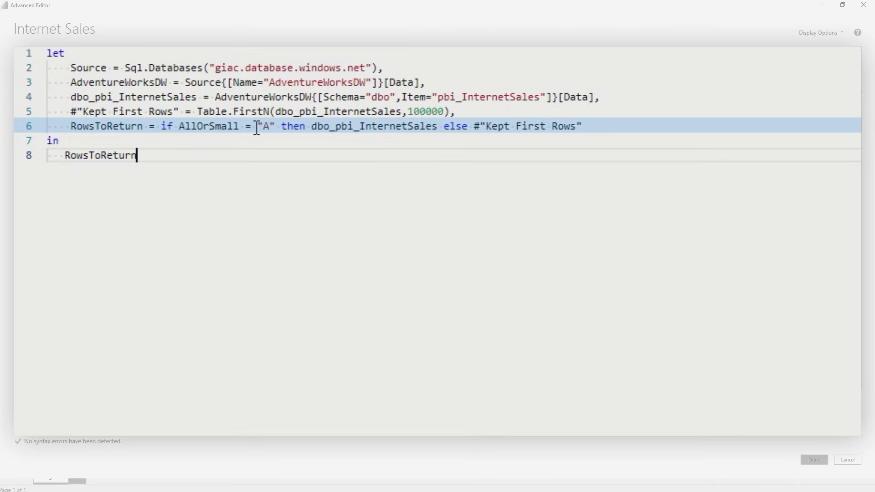
Check the 100000 row limit and the AllOrSmall line, then save the query code
{"action": "mouse_move", "coordinate": [371, 129]}
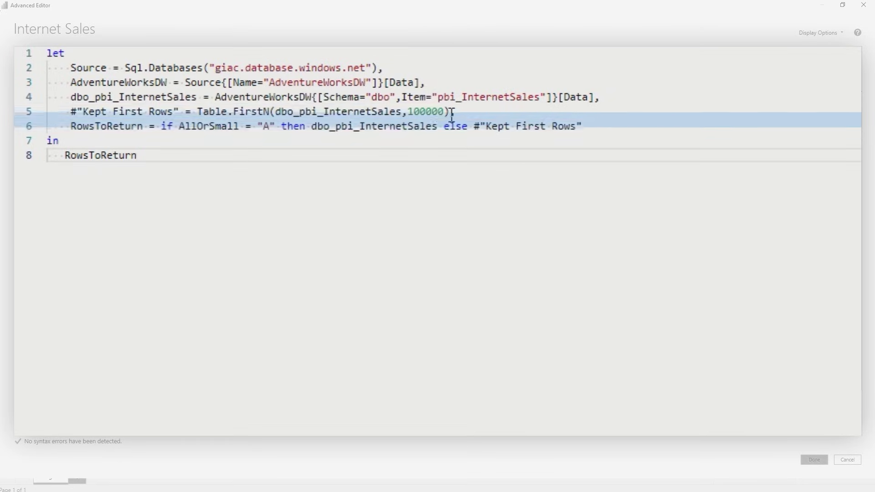
{"action": "double_click", "coordinate": [425, 112]}
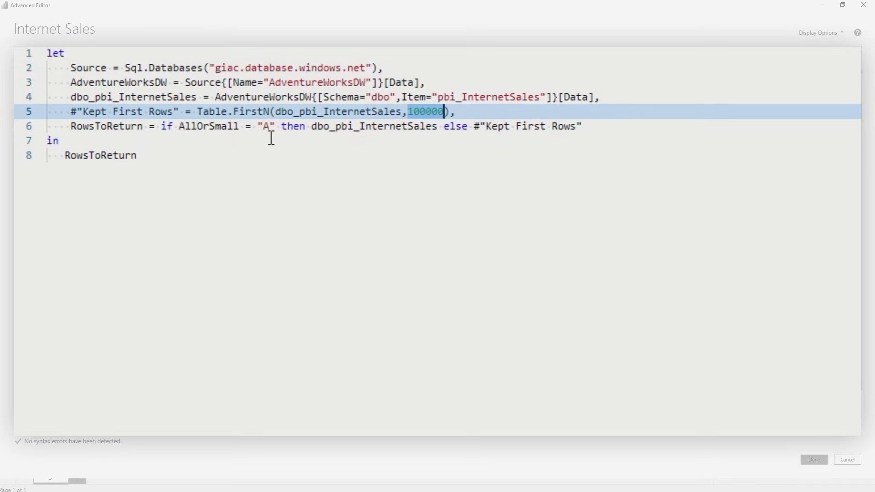
{"action": "left_click", "coordinate": [239, 127]}
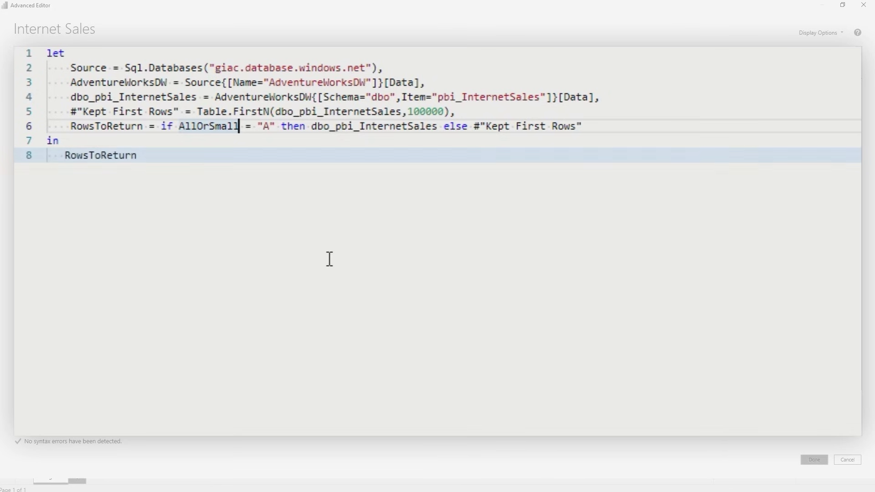
{"action": "scroll", "coordinate": [328, 257], "scroll_direction": "down", "scroll_amount": 3}
{"action": "left_click", "coordinate": [813, 459]}
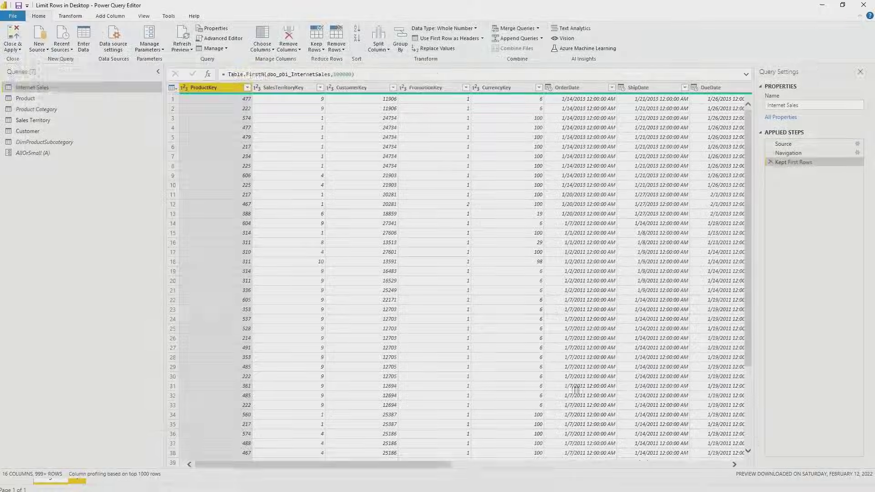
Apply the query changes so the Number Of Rows card shows 611,268
{"action": "left_click", "coordinate": [10, 35]}
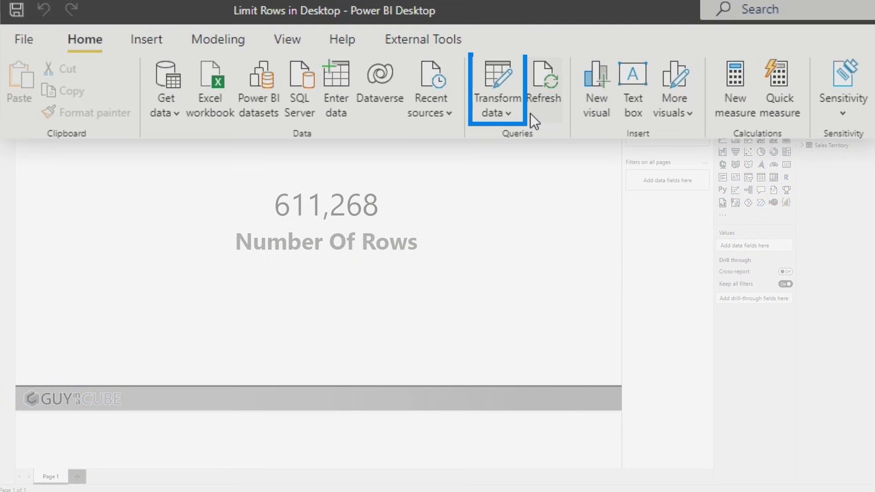
Change AllOrSmall to S, apply so 100,000 rows load, and open the published report
{"action": "left_click", "coordinate": [254, 56]}
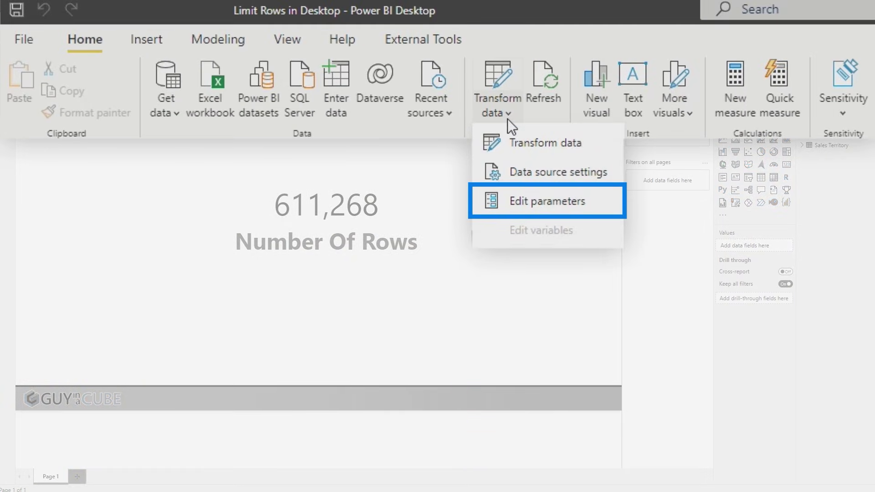
{"action": "left_click", "coordinate": [519, 203]}
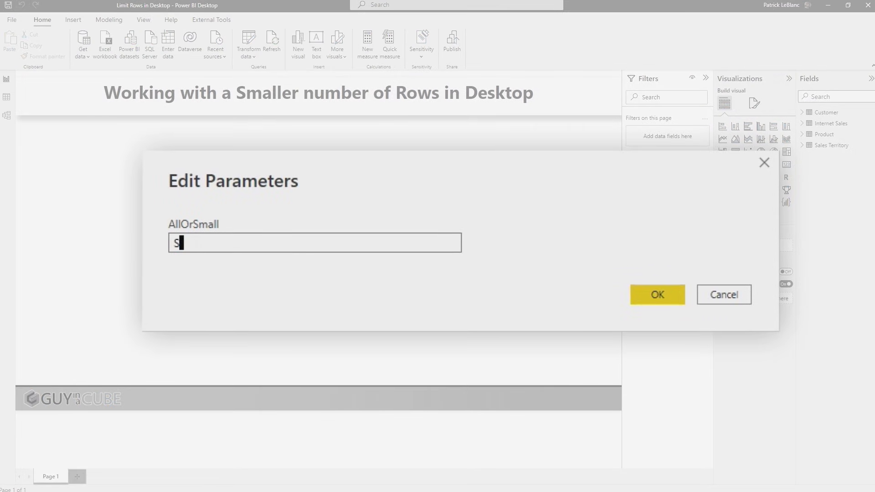
{"action": "left_click", "coordinate": [574, 278]}
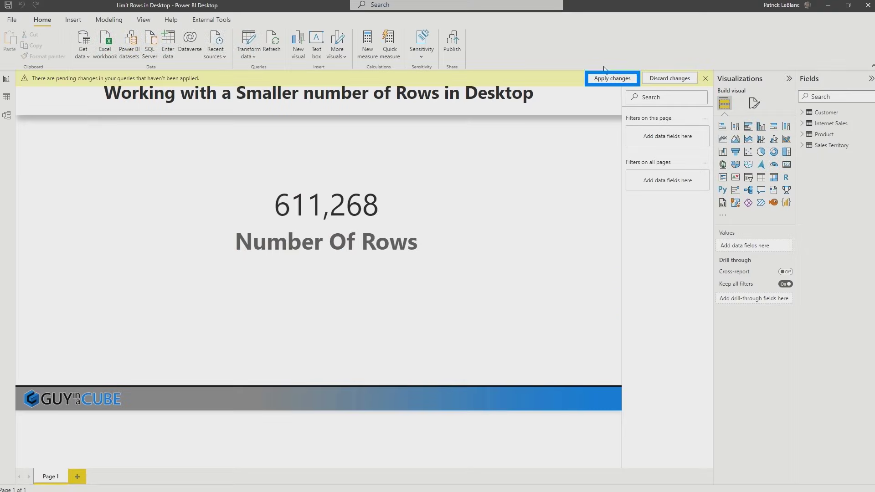
{"action": "left_click", "coordinate": [604, 78]}
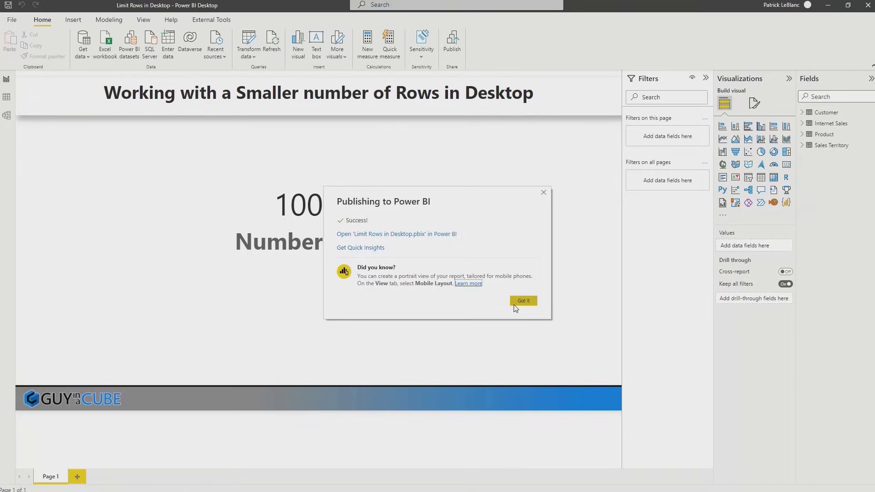
{"action": "left_click", "coordinate": [382, 235]}
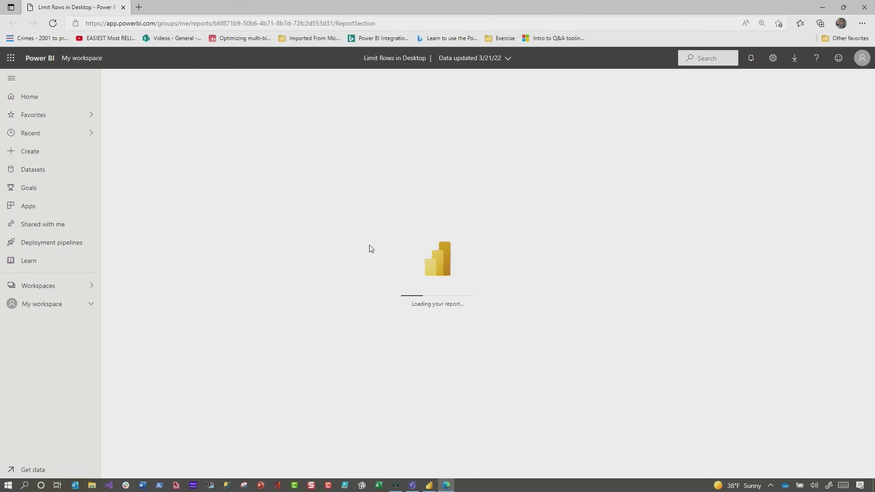
List My workspace's datasets with the most recently refreshed first
{"action": "left_click", "coordinate": [51, 307]}
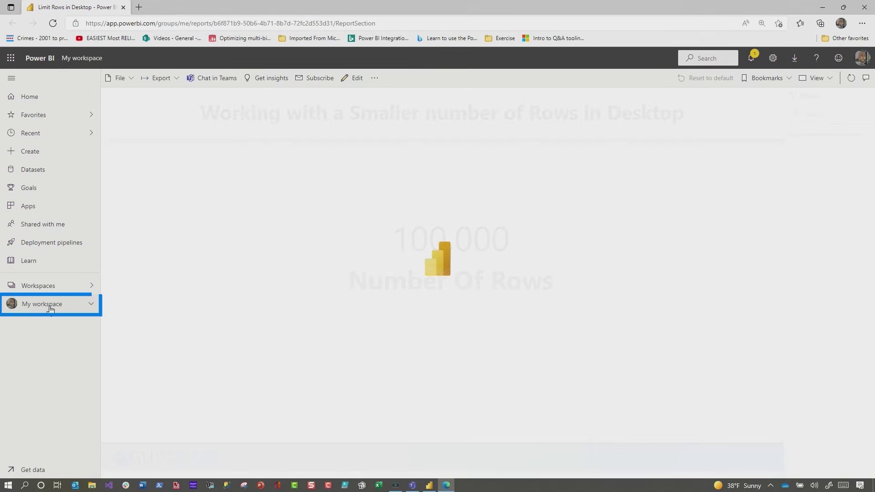
{"action": "left_click", "coordinate": [185, 141]}
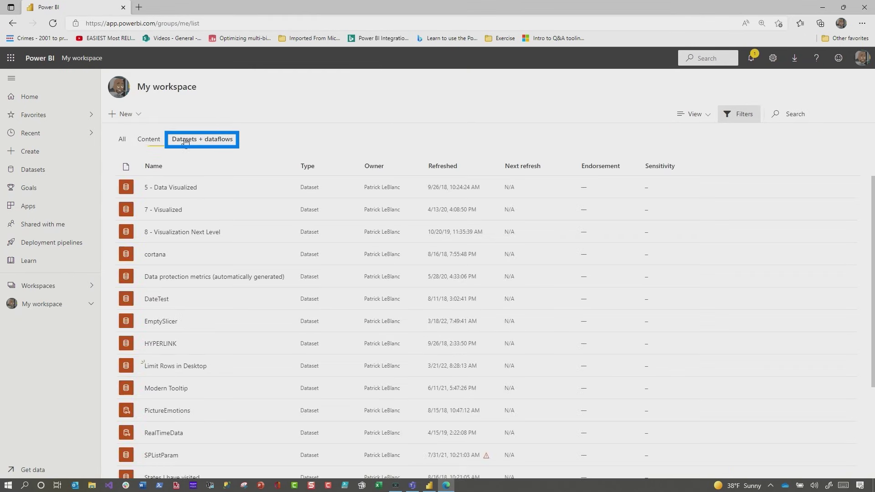
{"action": "left_click", "coordinate": [468, 168]}
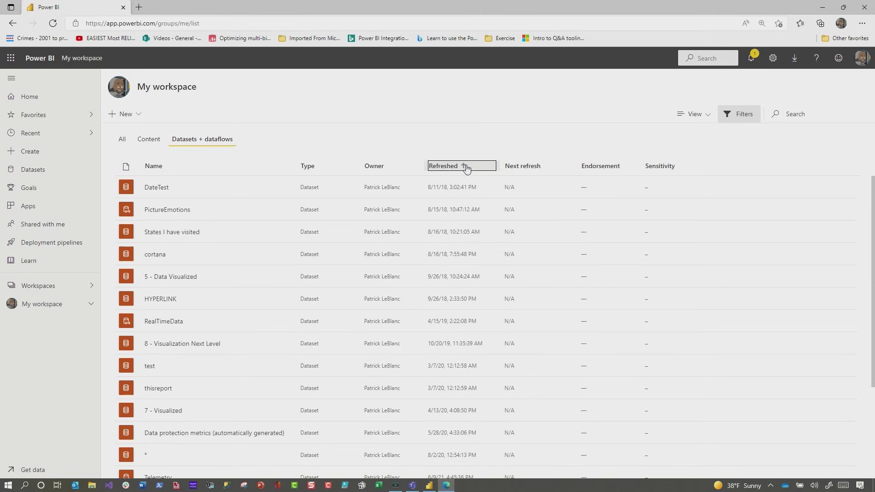
{"action": "left_click", "coordinate": [465, 168]}
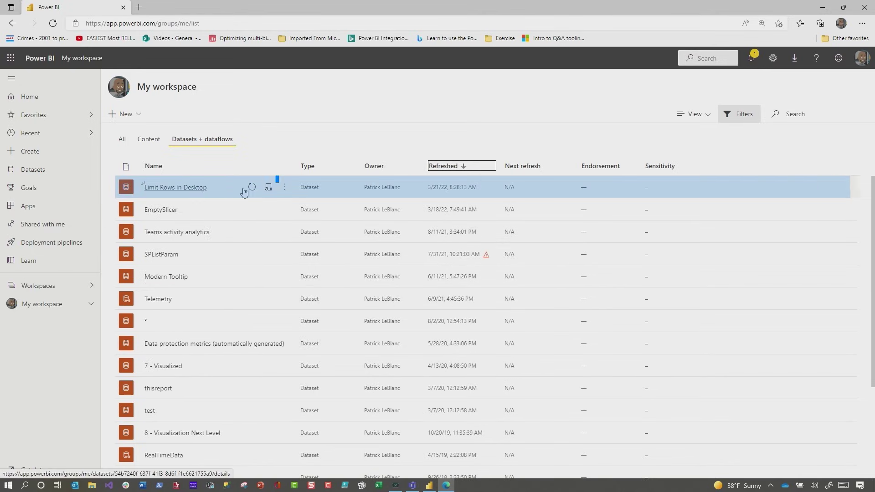
Set the Limit Rows in Desktop dataset's AllOrSmall parameter to A
{"action": "left_click", "coordinate": [269, 188]}
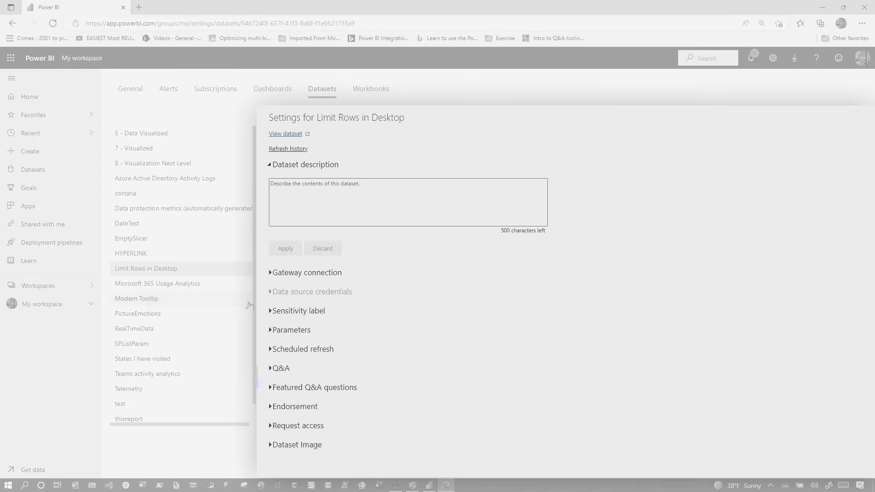
{"action": "left_click", "coordinate": [271, 385]}
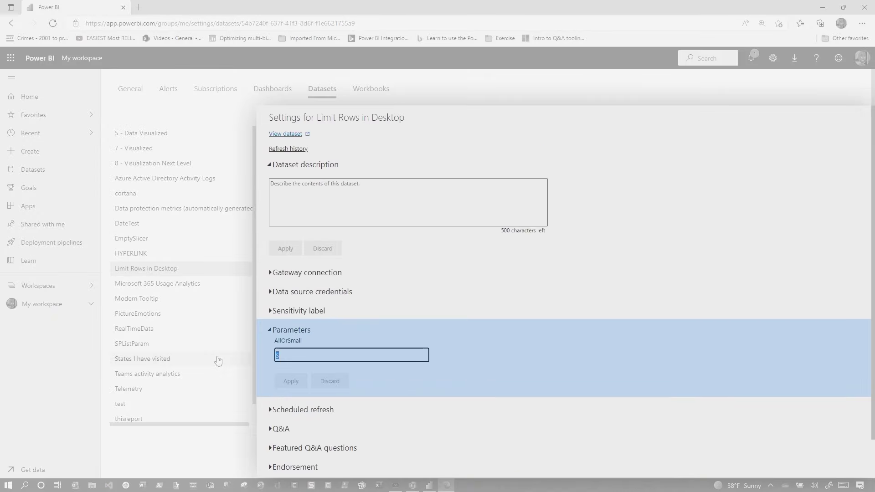
{"action": "key", "text": "Return"}
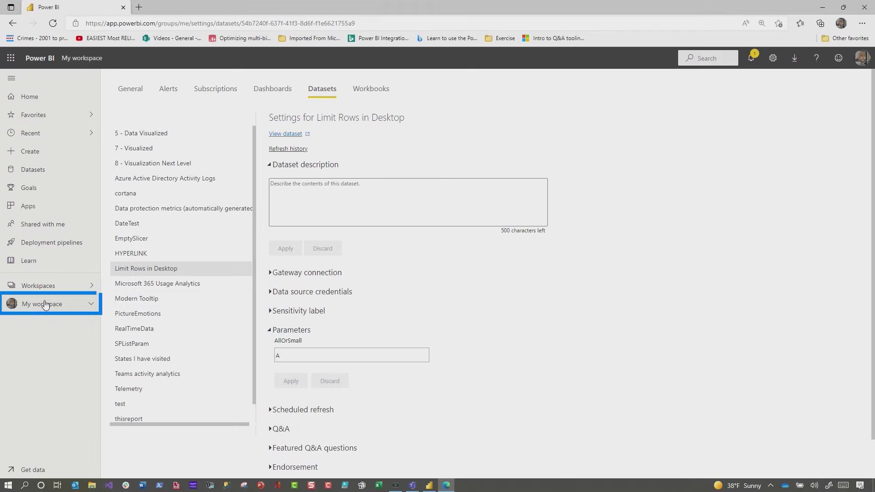
{"action": "left_click", "coordinate": [46, 304]}
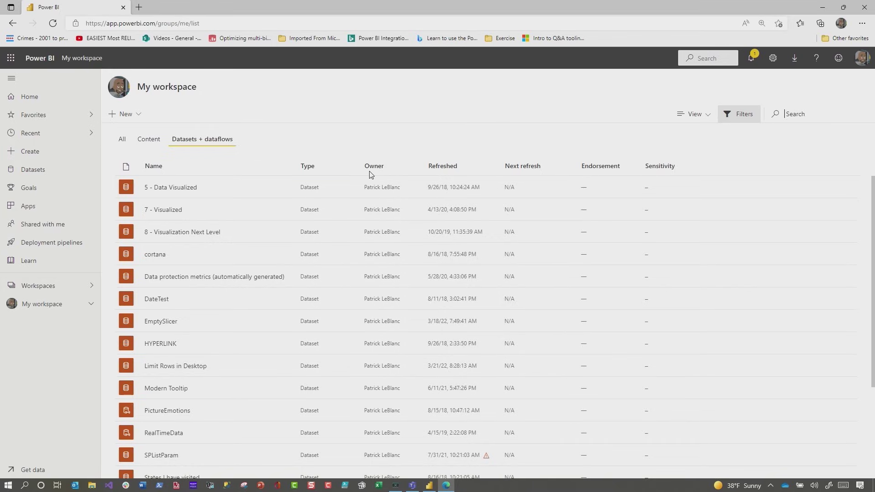
Refresh Limit Rows in Desktop and confirm the on-demand refresh completed in its history
{"action": "left_click", "coordinate": [252, 189]}
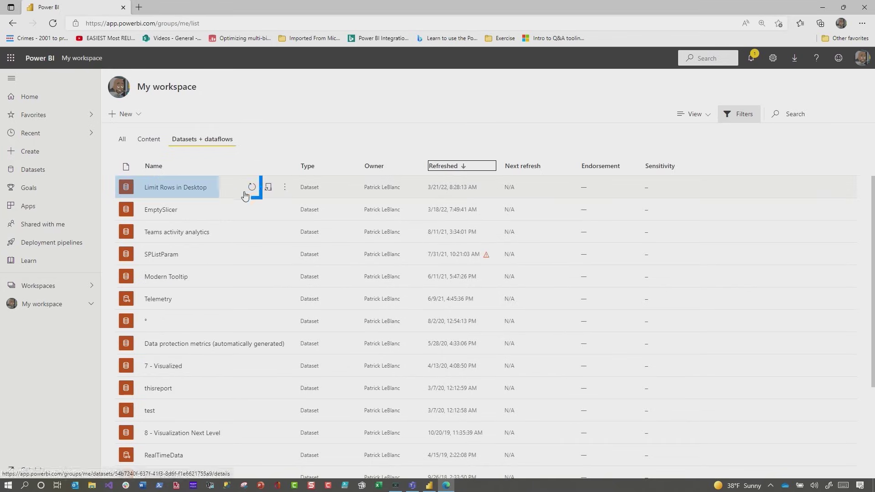
{"action": "left_click", "coordinate": [269, 187]}
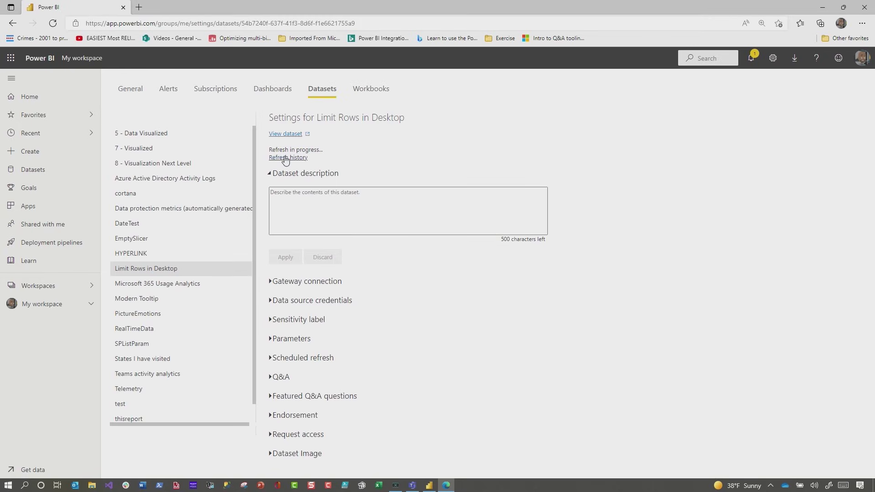
{"action": "left_click", "coordinate": [284, 158]}
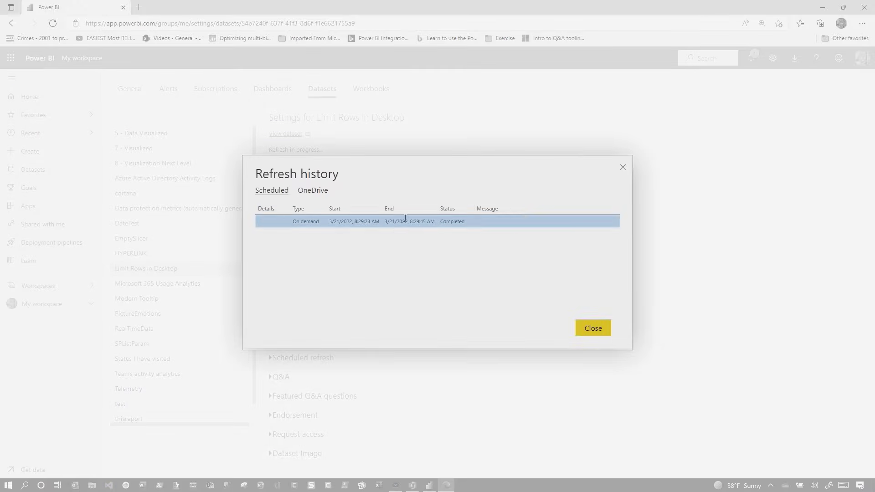
{"action": "left_click", "coordinate": [593, 329]}
Return to My workspace and open the Limit Rows in Desktop report
{"action": "left_click", "coordinate": [36, 304]}
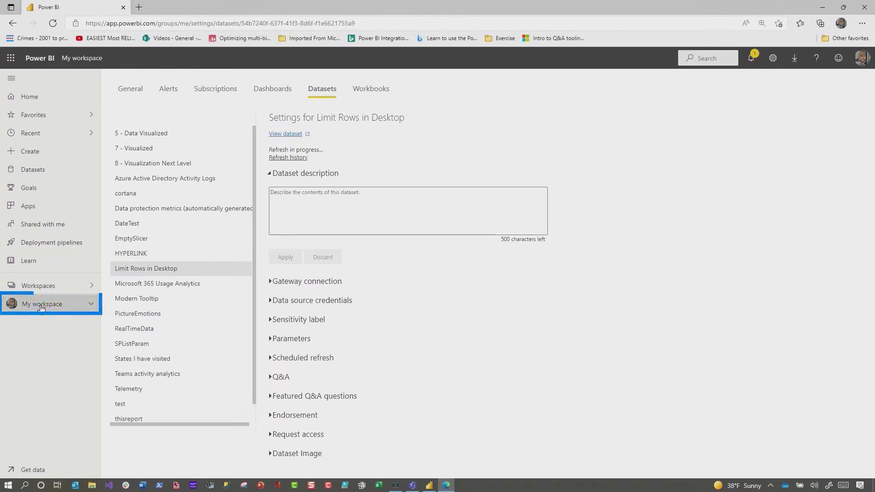
{"action": "scroll", "coordinate": [190, 250], "scroll_direction": "down", "scroll_amount": 3}
{"action": "scroll", "coordinate": [190, 250], "scroll_direction": "down", "scroll_amount": 3}
{"action": "scroll", "coordinate": [182, 246], "scroll_direction": "up", "scroll_amount": 2}
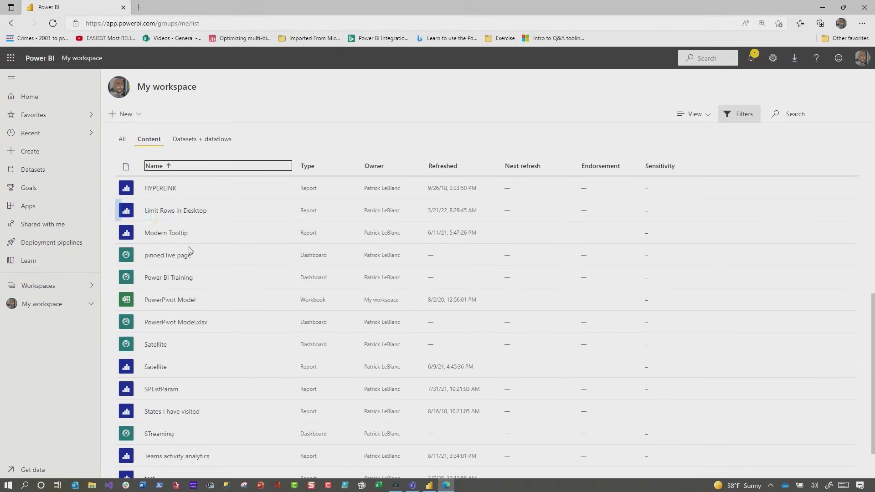
{"action": "left_click", "coordinate": [168, 237]}
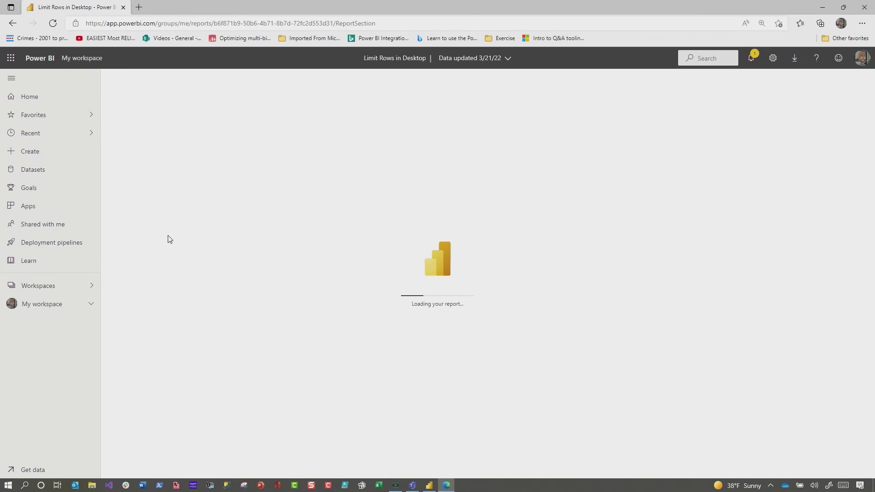